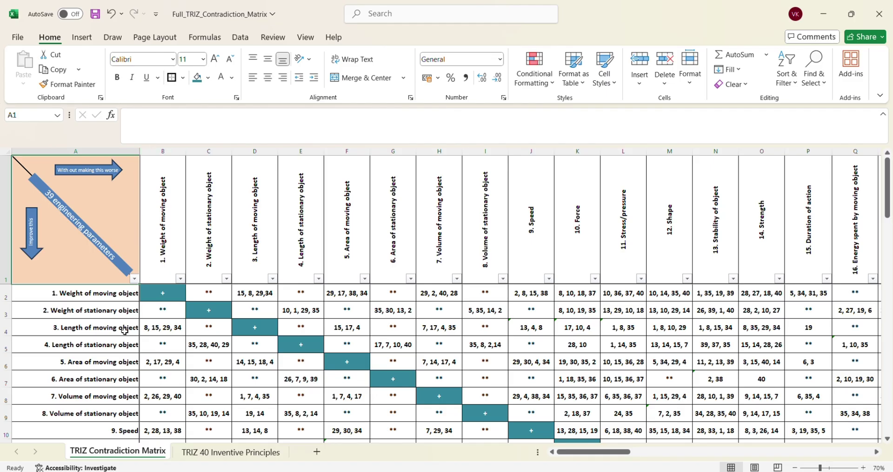
# - Look up the matrix cell for improving 1. Weight of moving object without worsening 3. Length of moving object
pyautogui.scroll(-1, 124, 331)
pyautogui.scroll(1, 121, 333)
pyautogui.click(115, 307)
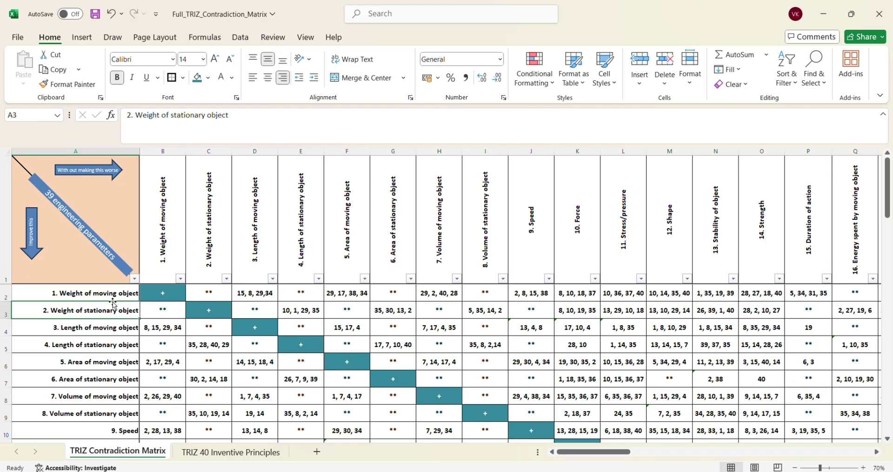
pyautogui.click(111, 295)
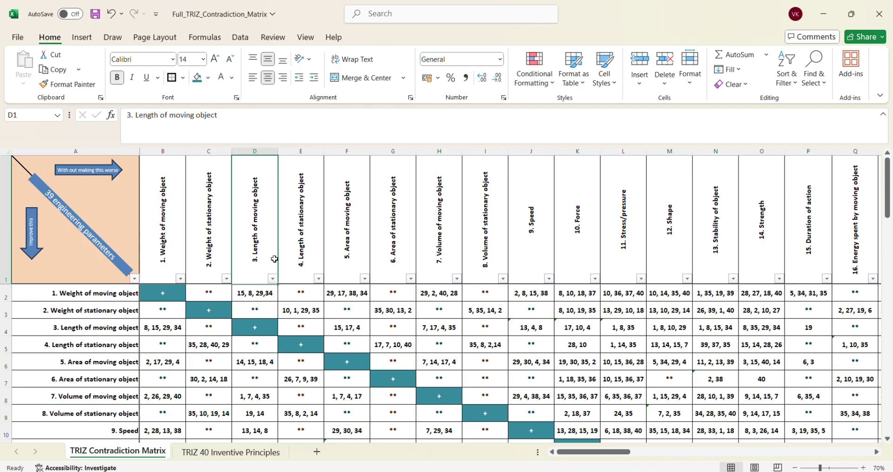
pyautogui.click(259, 289)
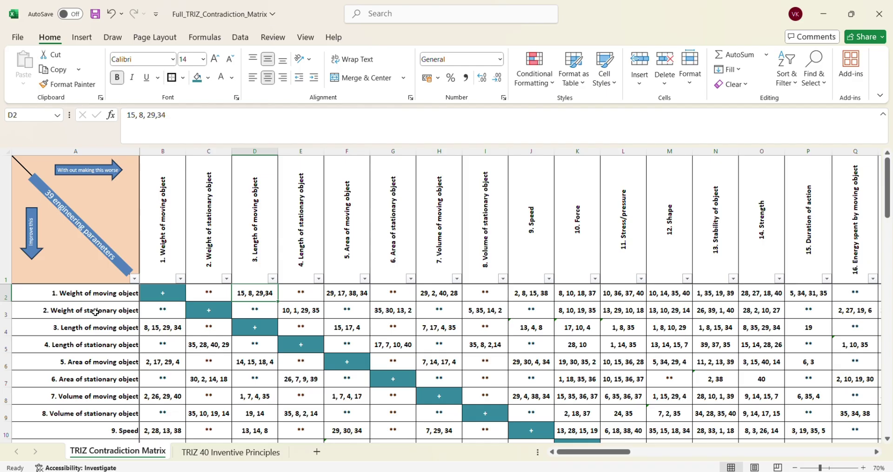
pyautogui.click(80, 300)
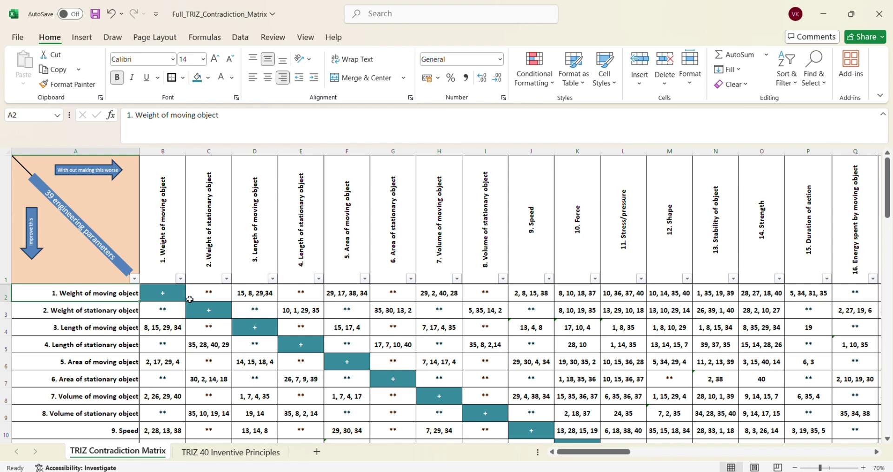
pyautogui.click(252, 291)
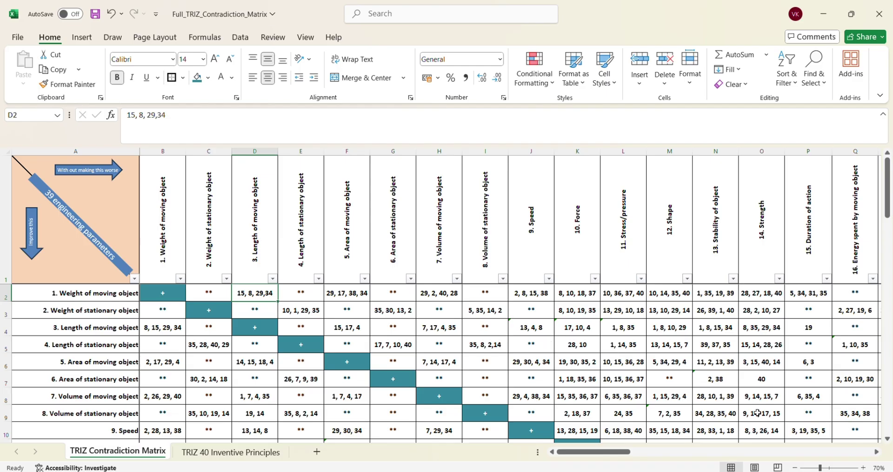
# - Enlarge the matrix to 110% and compare the selected cell's principle numbers with the TRIZ 40 Inventive Principles sheet
pyautogui.click(862, 468)
pyautogui.click(863, 468)
pyautogui.click(863, 468)
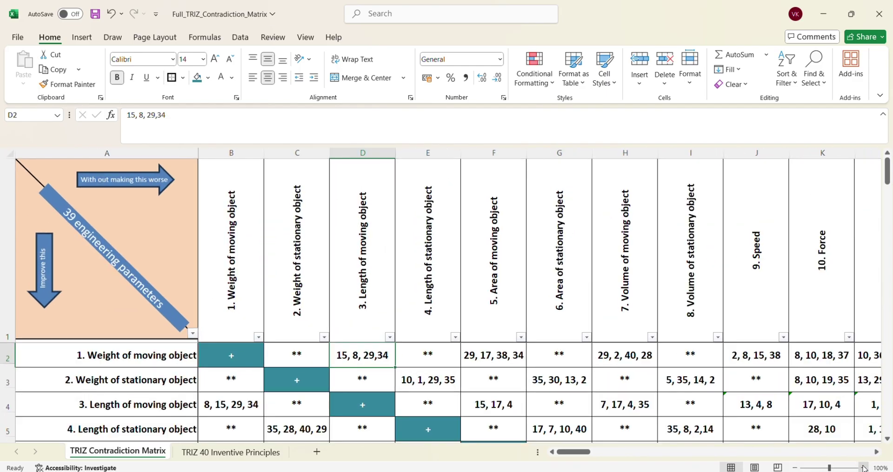
pyautogui.click(863, 468)
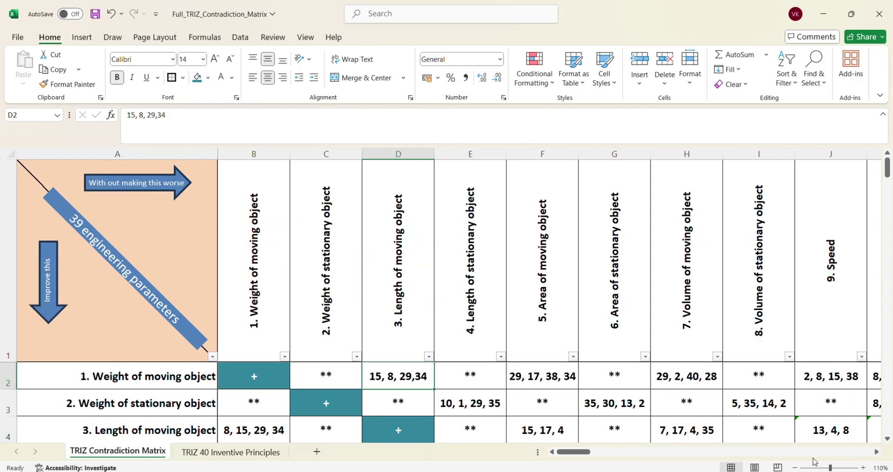
pyautogui.click(225, 452)
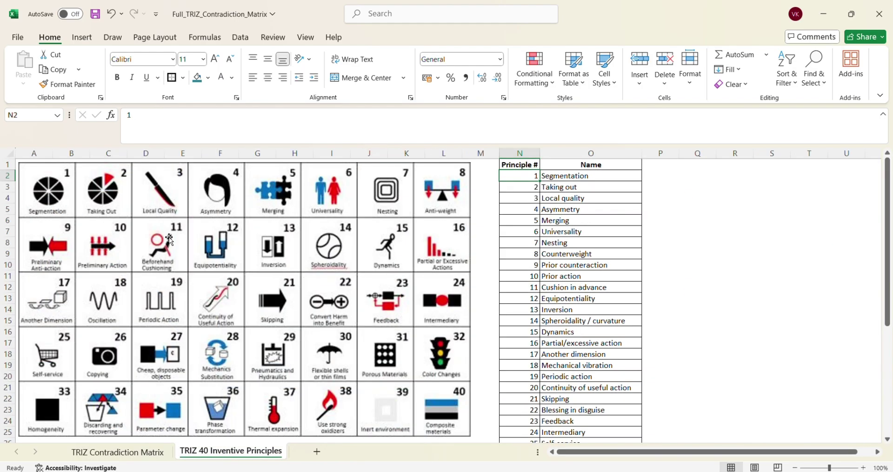
pyautogui.click(167, 455)
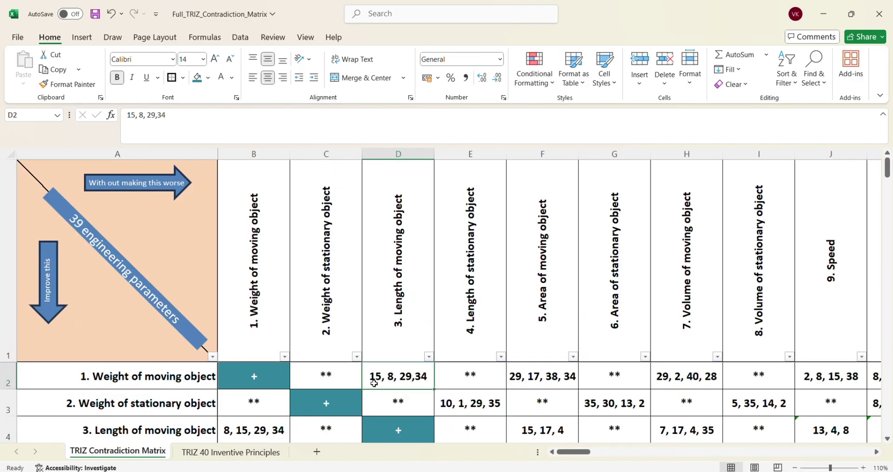
pyautogui.click(241, 458)
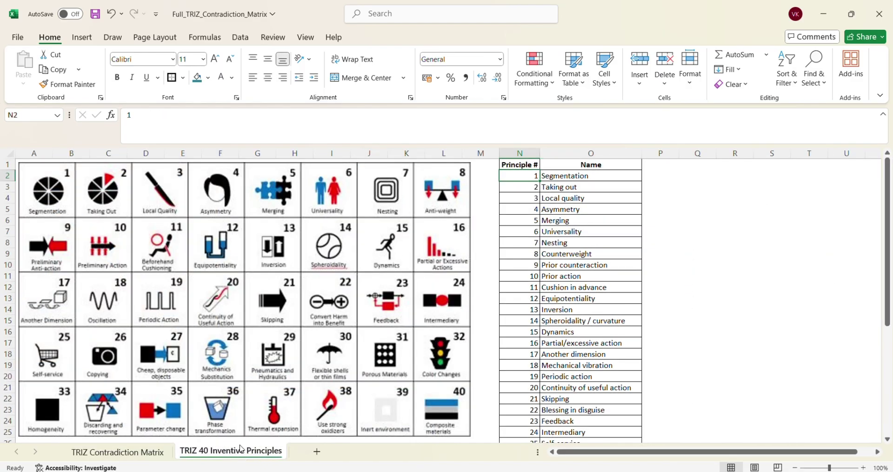
# - Look up principles 15 and 8 in the principle name list, and continue down the list towards principle 29
pyautogui.click(572, 310)
pyautogui.press('Down')
pyautogui.press('Down')
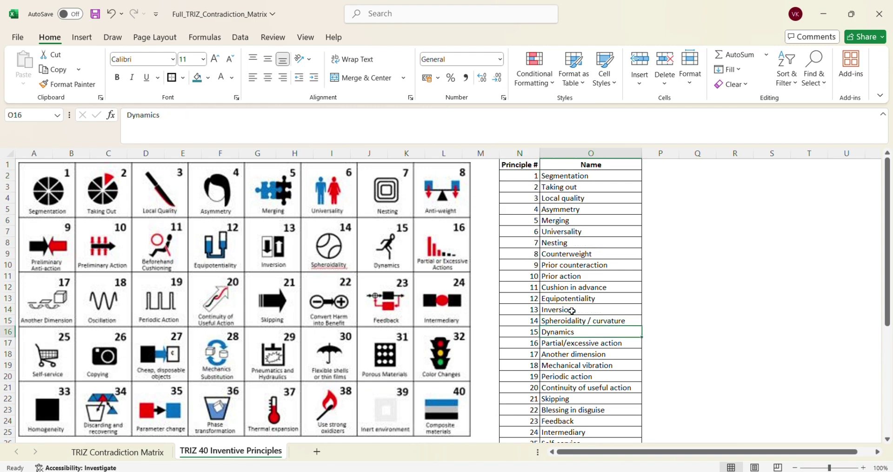
pyautogui.press('Up')
pyautogui.press('Up')
pyautogui.press('Up')
pyautogui.press('Up')
pyautogui.press('Up')
pyautogui.press('Up')
pyautogui.press('Up')
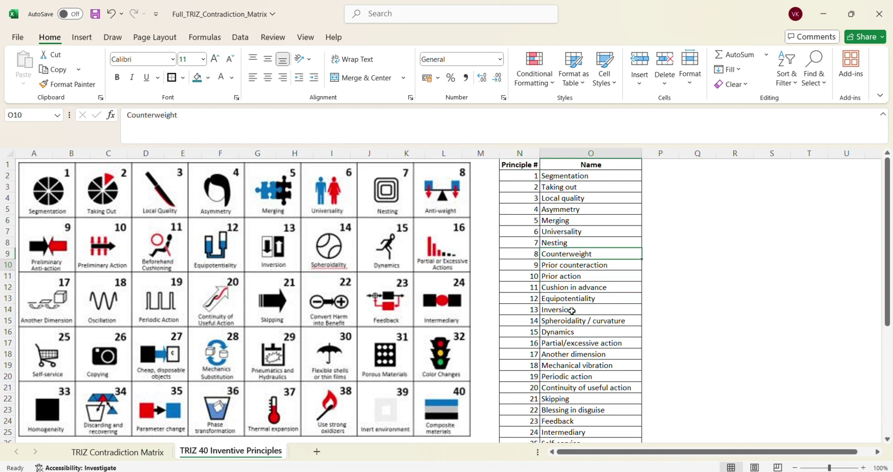
pyautogui.press('Down')
pyautogui.press('Down')
pyautogui.press('Down')
pyautogui.press('Down')
pyautogui.press('Down')
pyautogui.press('Down')
pyautogui.press('Down')
pyautogui.press('Down')
pyautogui.press('Down')
pyautogui.press('Down')
pyautogui.press('Down')
pyautogui.press('Down')
pyautogui.press('Down')
pyautogui.press('Down')
pyautogui.press('Down')
pyautogui.press('Down')
pyautogui.press('Down')
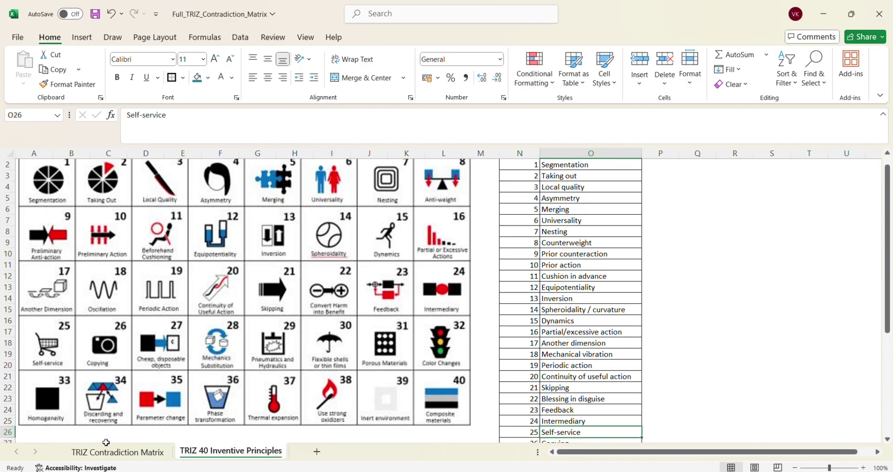
# - Recheck the matrix cell's numbers and look through the rest of the principle name list for principles 29 and 34
pyautogui.click(119, 454)
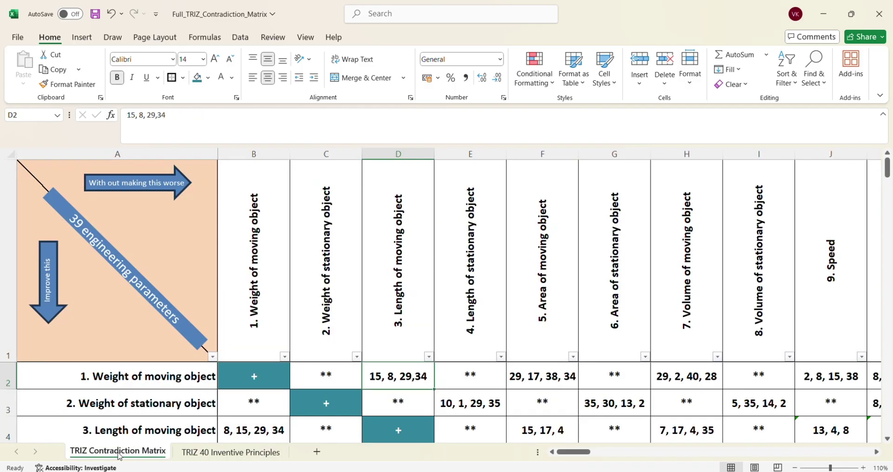
pyautogui.click(233, 452)
pyautogui.scroll(-3, 573, 367)
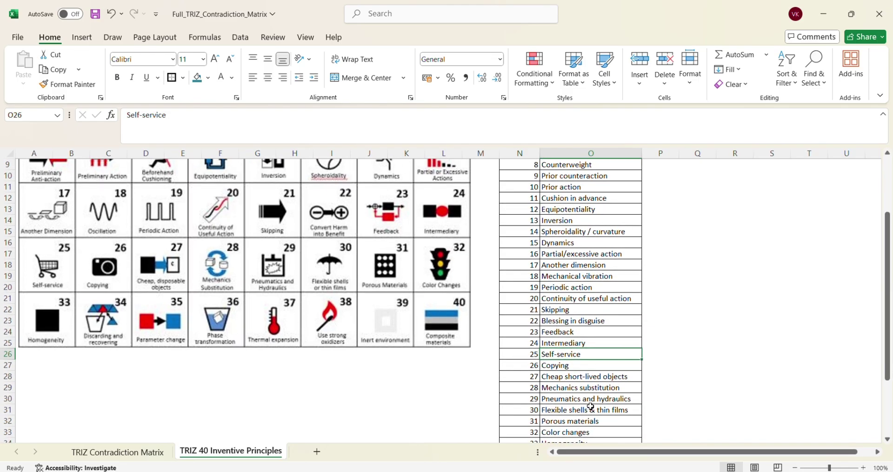
pyautogui.scroll(-2, 590, 405)
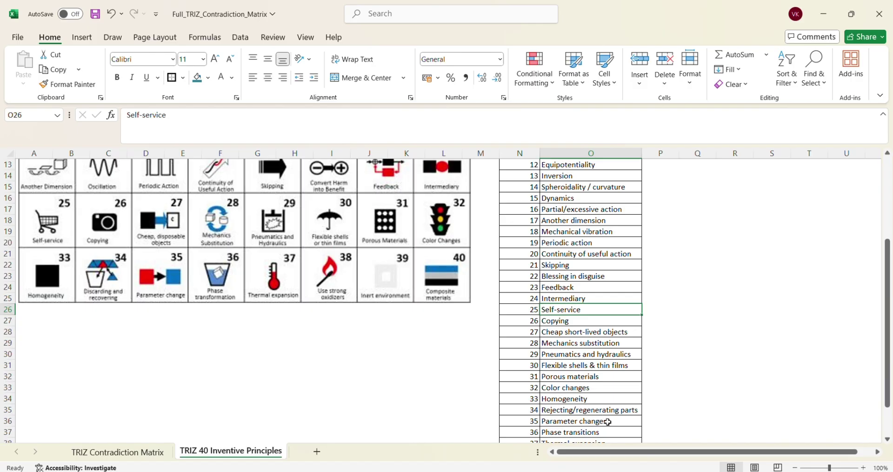
pyautogui.scroll(4, 607, 422)
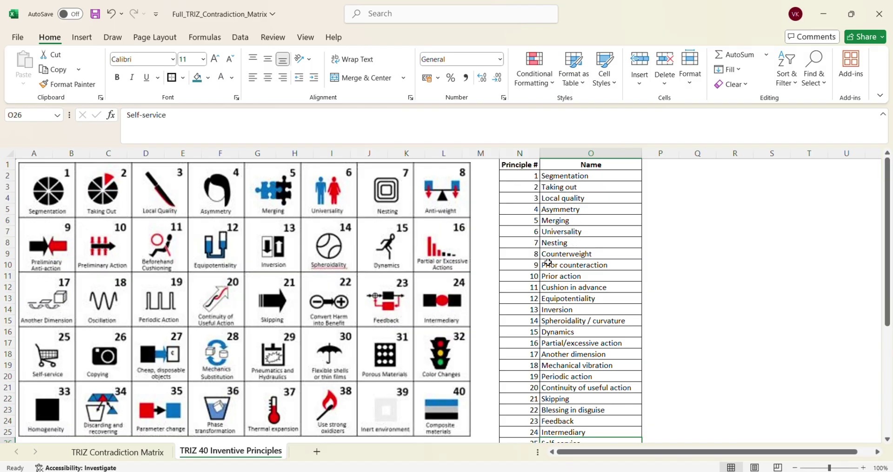
# - Cross-check the weight-versus-length matrix cell against the 40 inventive principles sheet, ending on the contradiction matrix
pyautogui.click(112, 454)
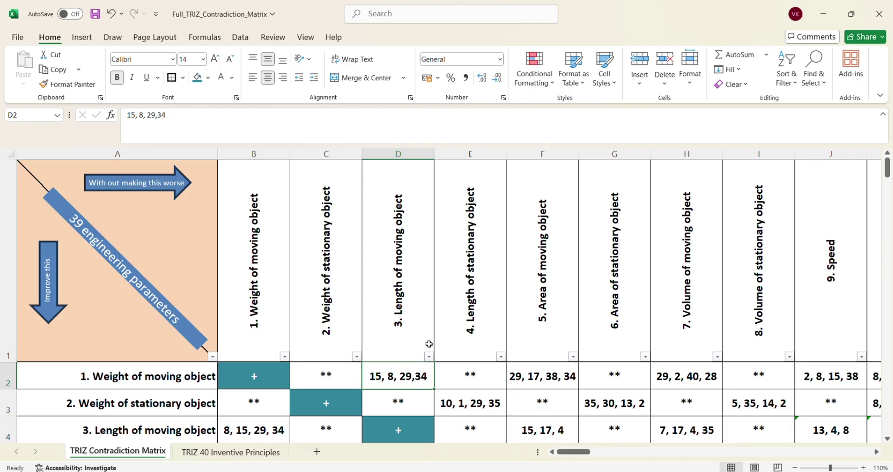
pyautogui.click(221, 456)
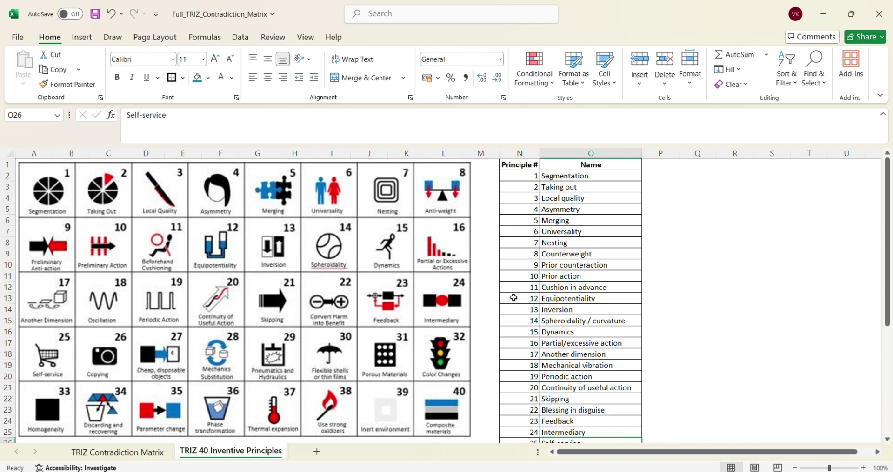
pyautogui.click(118, 452)
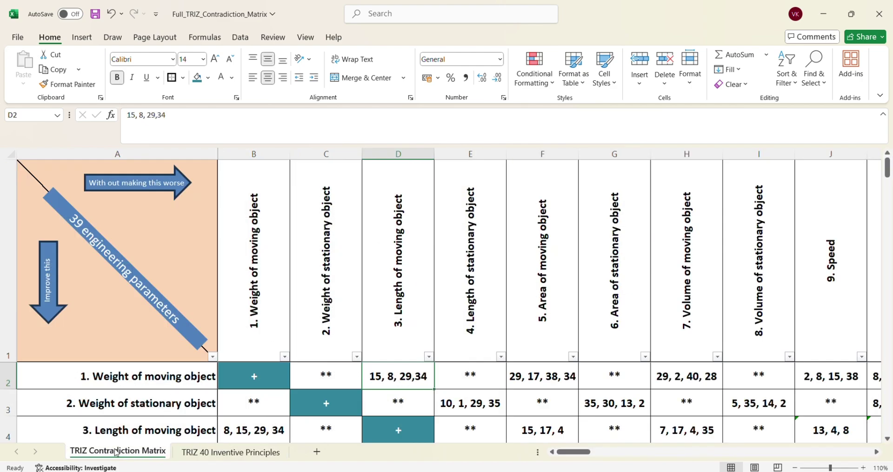
# - Examine the matrix at 80% along the 5. Area of moving object row, as far as the lookup table beyond the last parameter
pyautogui.hscroll(2, 601, 324)
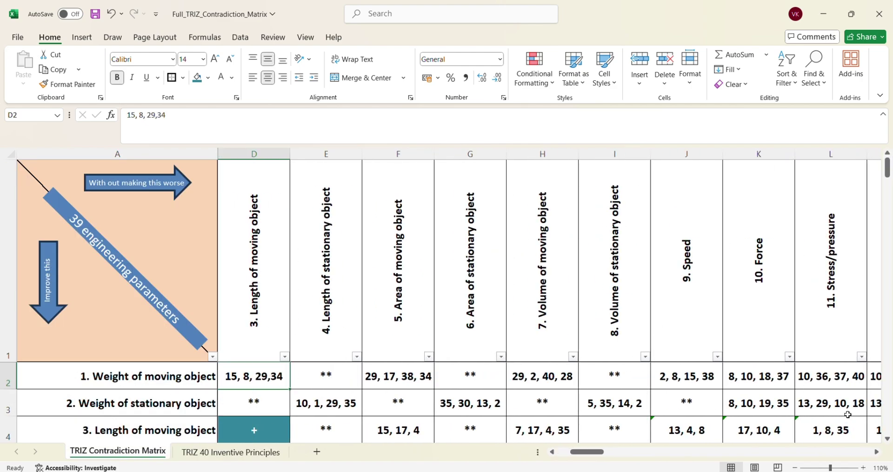
pyautogui.click(795, 468)
pyautogui.click(795, 468)
pyautogui.click(795, 468)
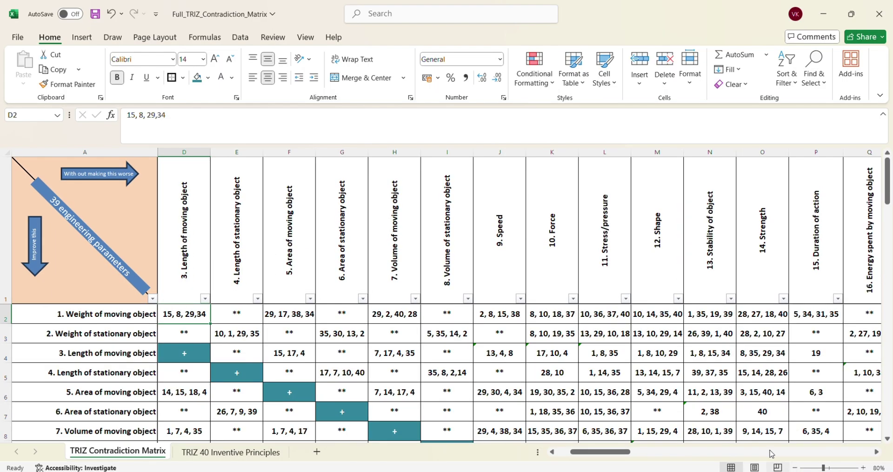
pyautogui.hscroll(2, 762, 364)
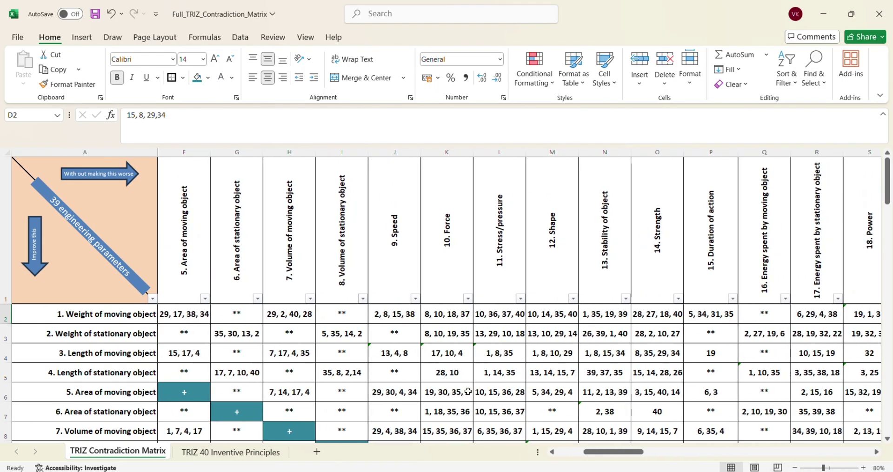
pyautogui.click(53, 400)
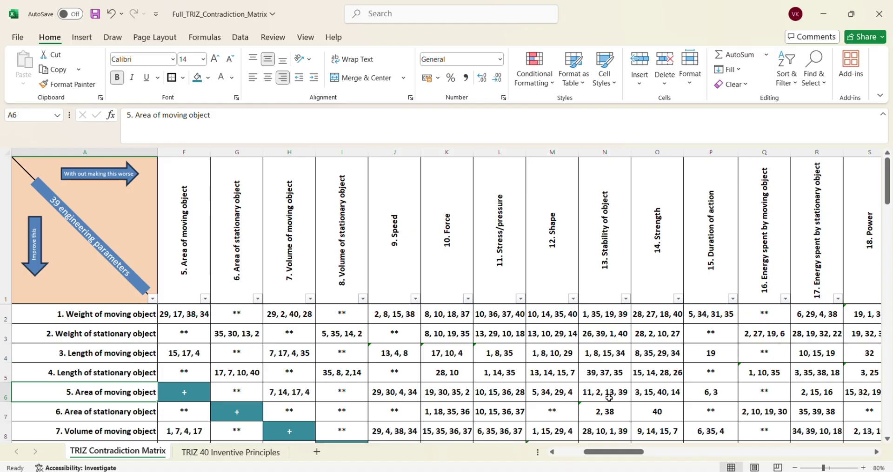
pyautogui.hscroll(10, 608, 398)
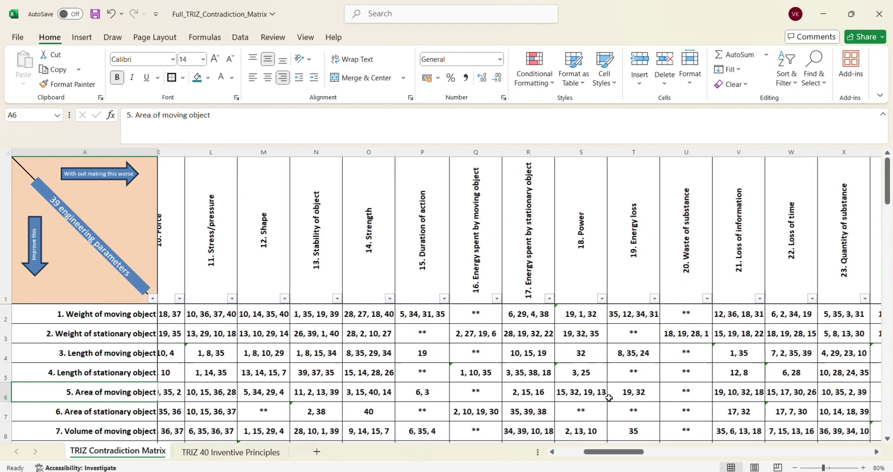
pyautogui.hscroll(20, 609, 398)
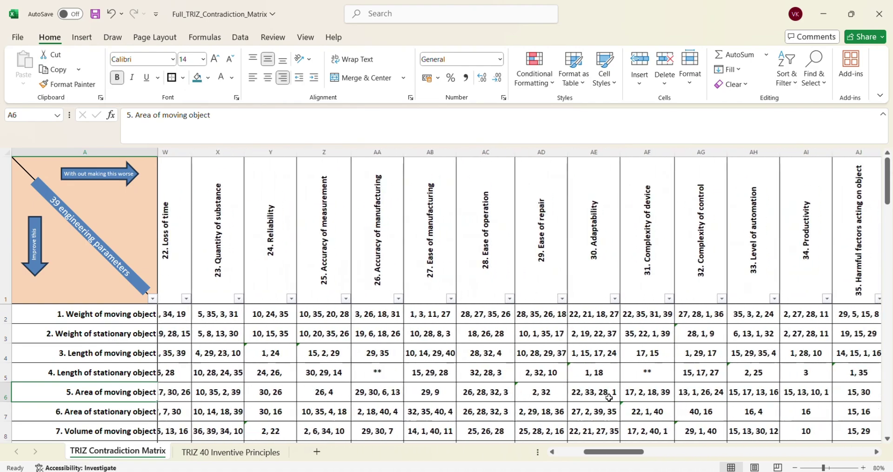
pyautogui.hscroll(2, 608, 398)
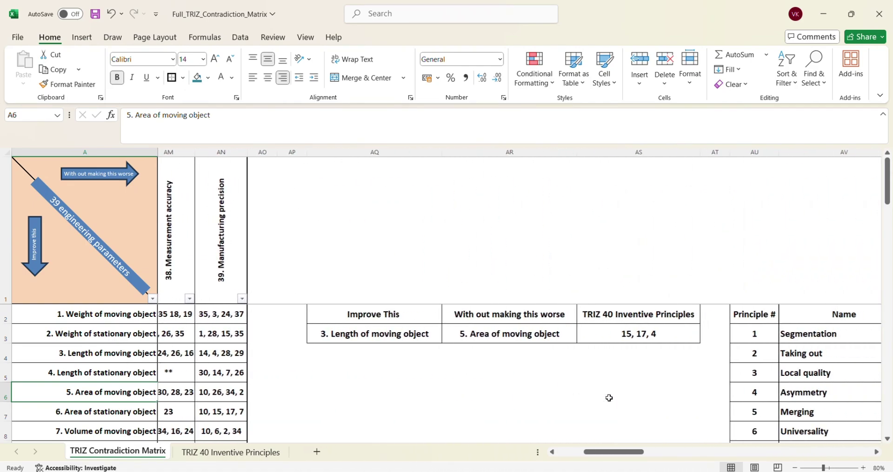
# - Set the lookup table's "Improve This" parameter to 8. Volume of stationary object
pyautogui.click(445, 329)
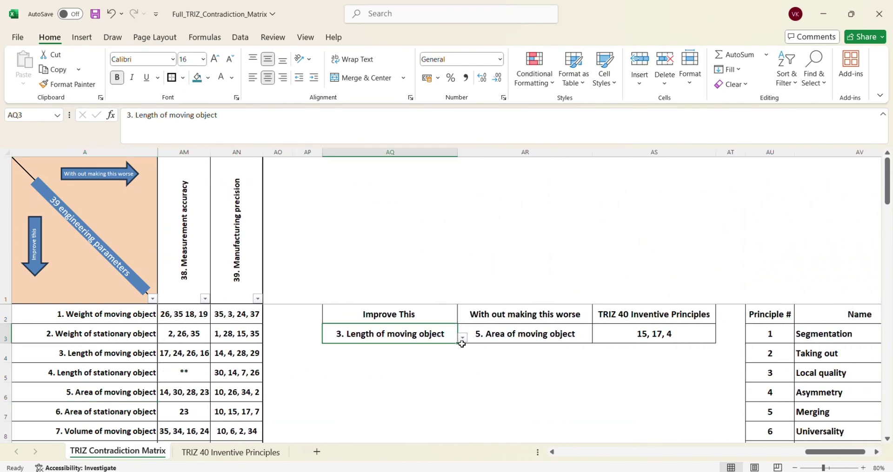
pyautogui.click(462, 338)
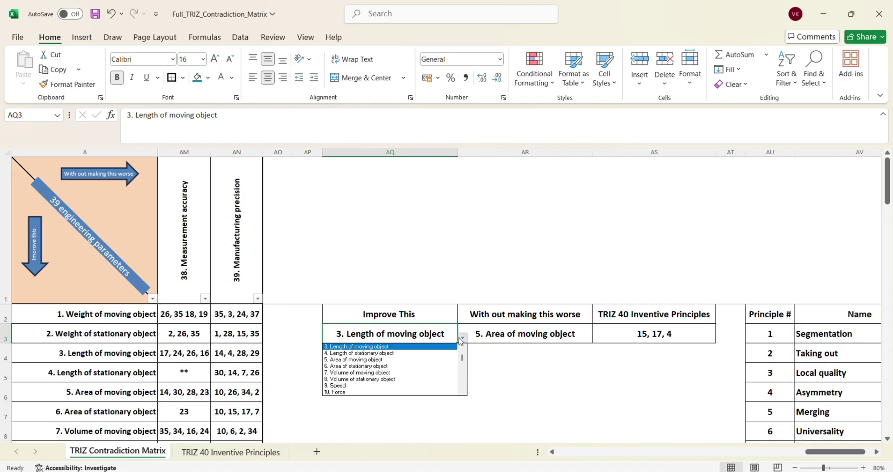
pyautogui.click(368, 379)
# - Try 9. Speed and 15. Duration of action as the lookup table's "With out making this worse" parameter
pyautogui.click(549, 332)
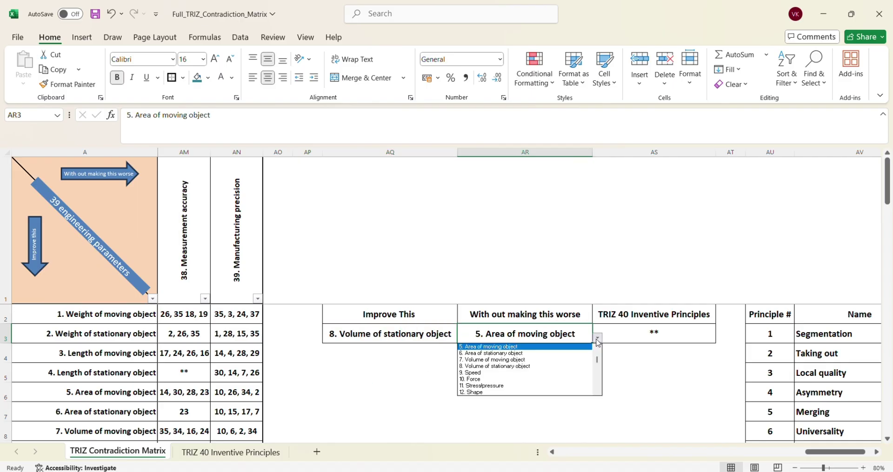
pyautogui.click(530, 373)
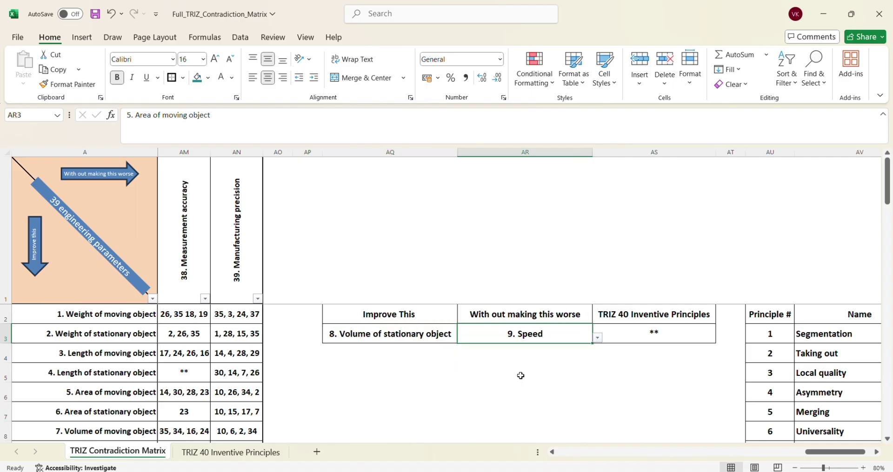
pyautogui.click(597, 339)
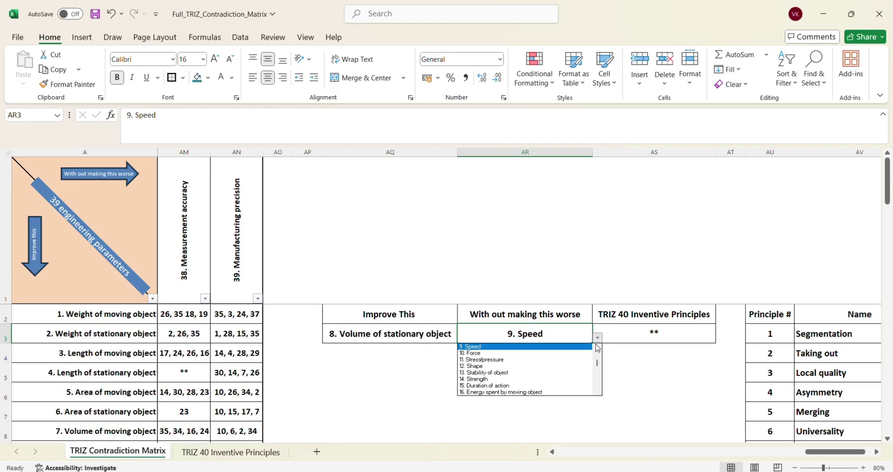
pyautogui.click(530, 388)
# - Set the "With out making this worse" parameter to 22. Loss of time and select the resulting TRIZ 40 Inventive Principles cell
pyautogui.click(598, 339)
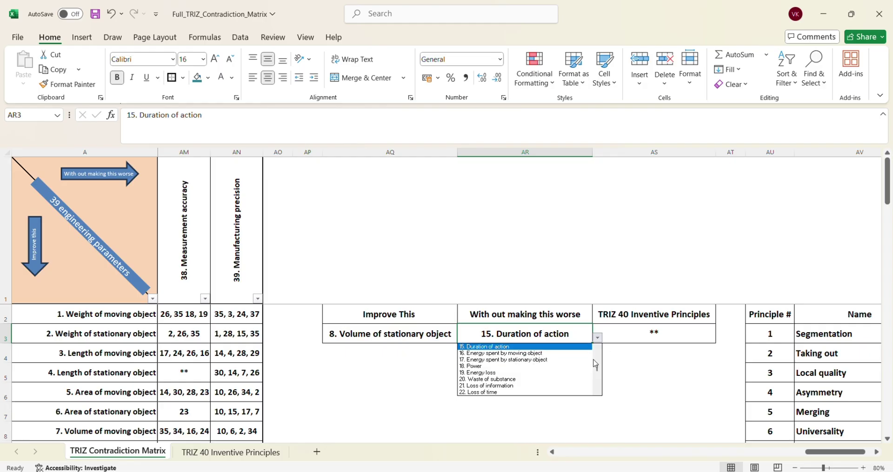
pyautogui.click(501, 393)
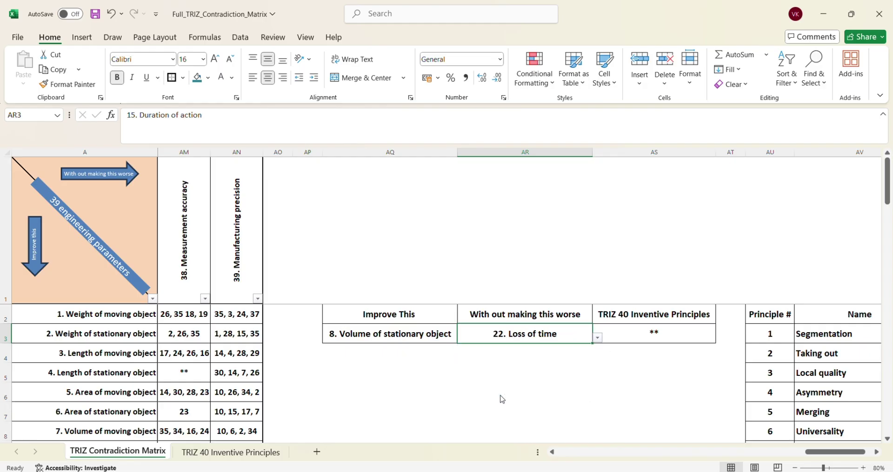
pyautogui.click(656, 337)
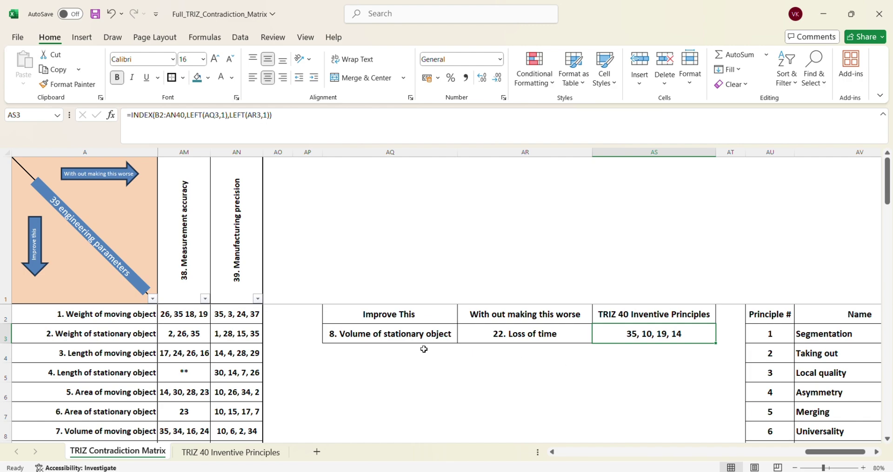
# - Examine the list of numbered inventive principles and their names beside the lookup table
pyautogui.hscroll(3, 633, 376)
pyautogui.hscroll(1, 634, 378)
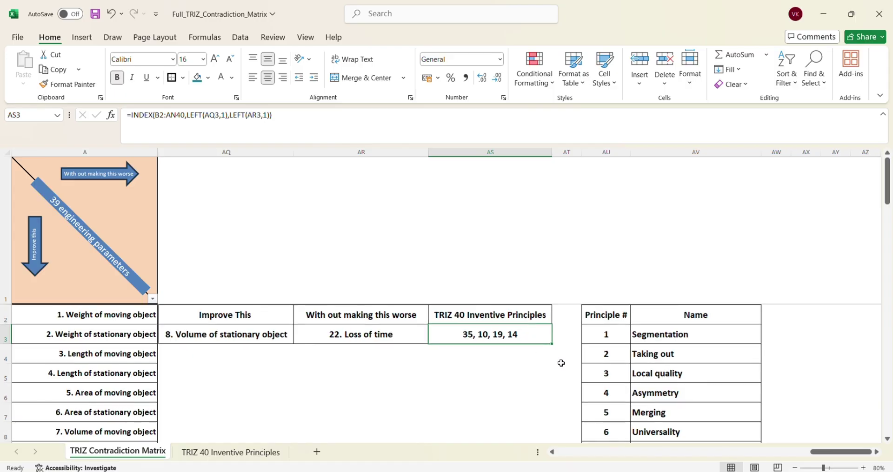
pyautogui.scroll(-3, 595, 365)
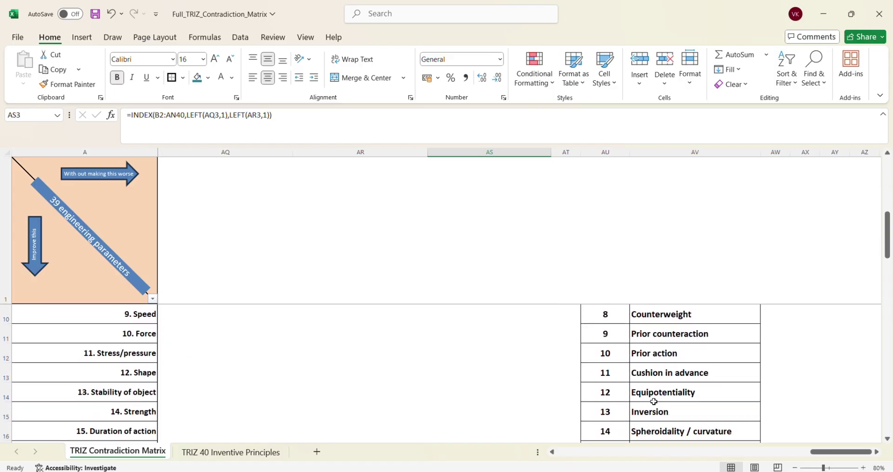
pyautogui.scroll(-1, 667, 413)
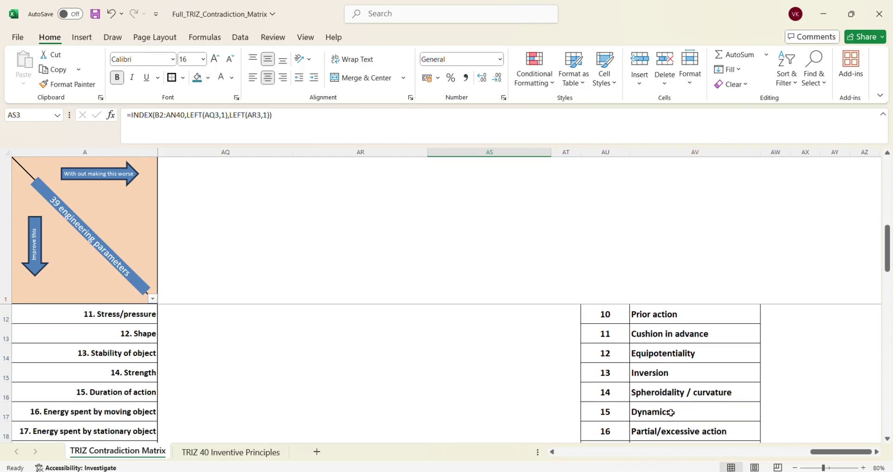
pyautogui.scroll(-2, 714, 404)
pyautogui.scroll(-4, 715, 404)
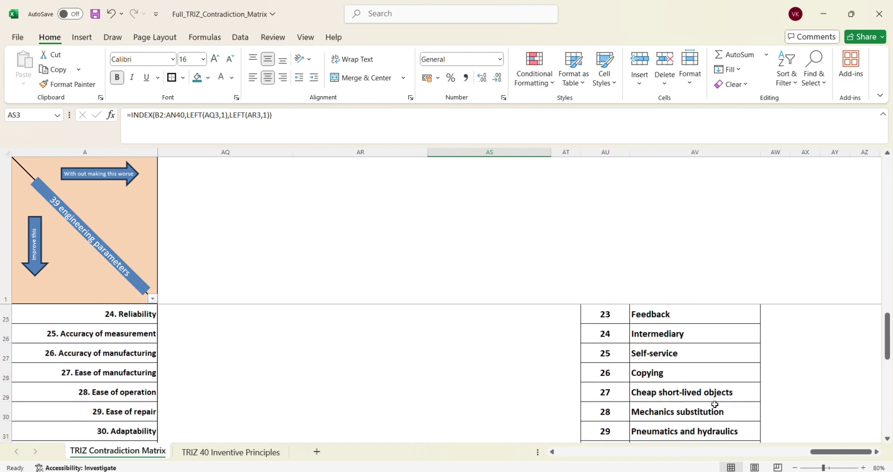
pyautogui.scroll(-2, 715, 404)
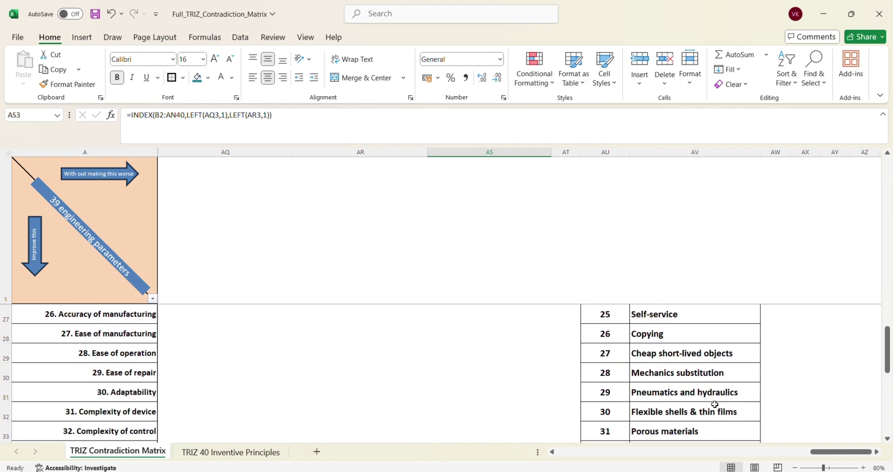
pyautogui.scroll(8, 715, 404)
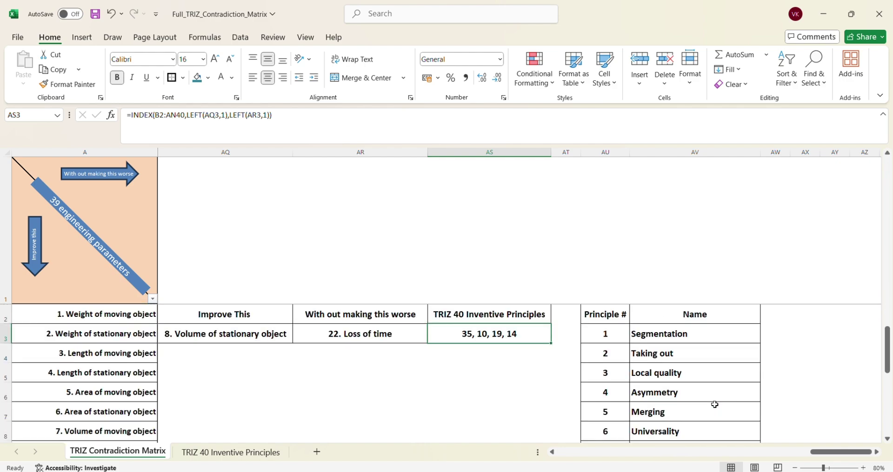
# - Set the lookup table's "Improve This" parameter to 10. Force
pyautogui.hscroll(-3, 325, 367)
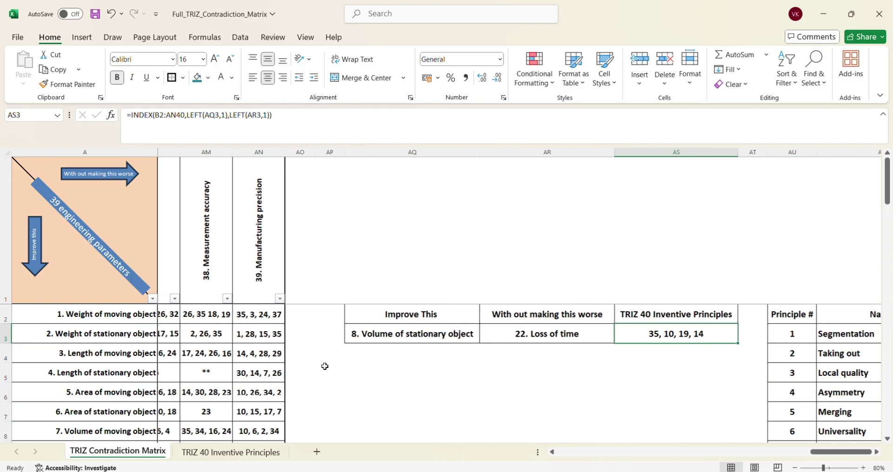
pyautogui.click(450, 335)
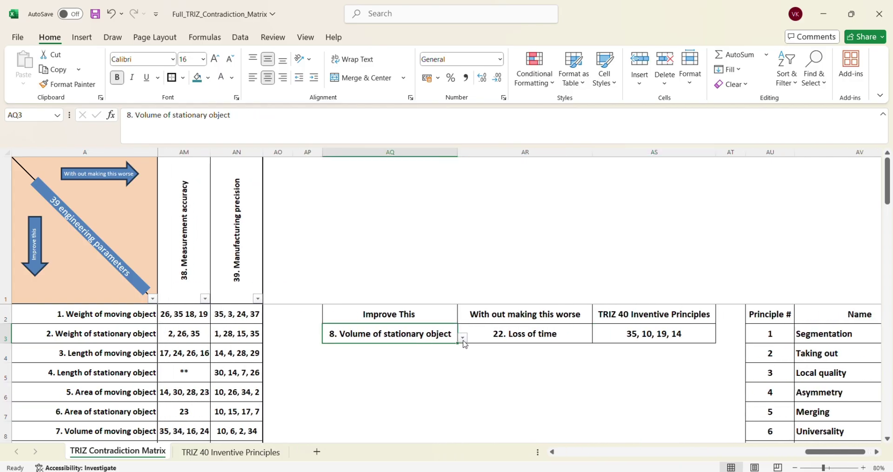
pyautogui.click(463, 340)
pyautogui.click(410, 361)
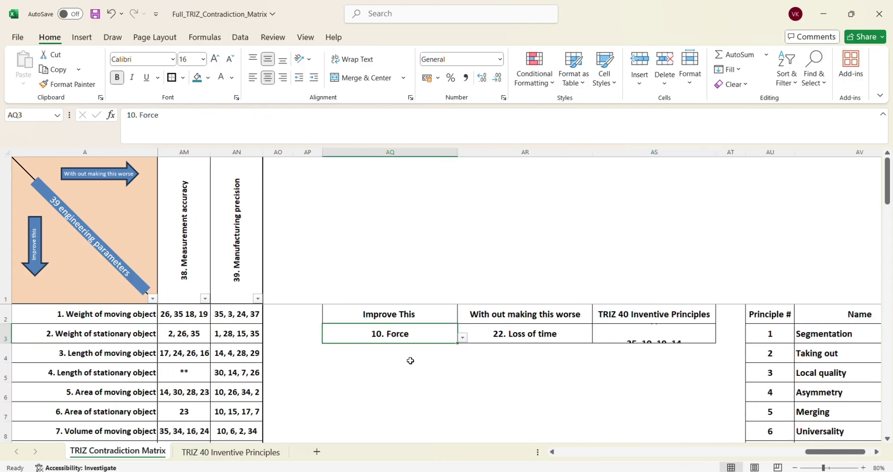
# - Set the lookup table's "With out making this worse" parameter to 2. Weight of stationary object
pyautogui.click(525, 336)
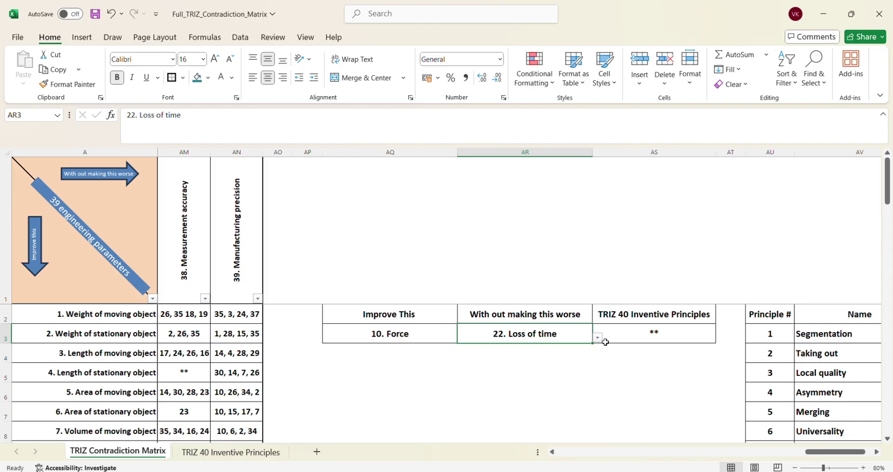
pyautogui.click(597, 339)
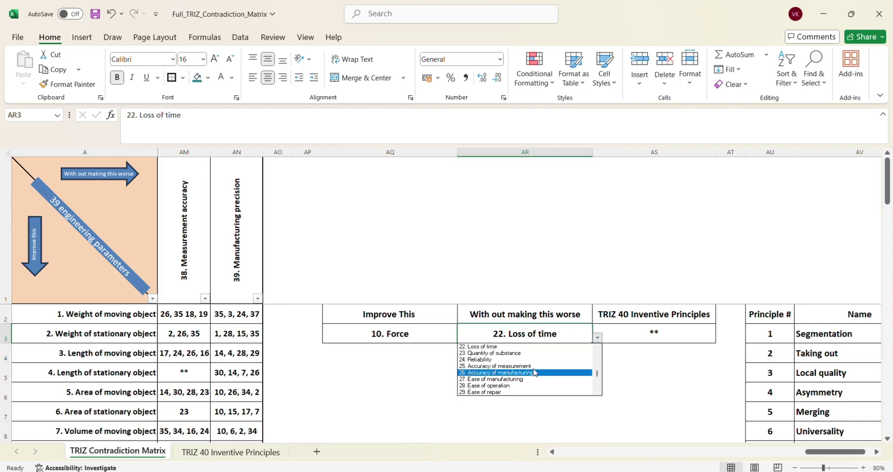
pyautogui.click(508, 347)
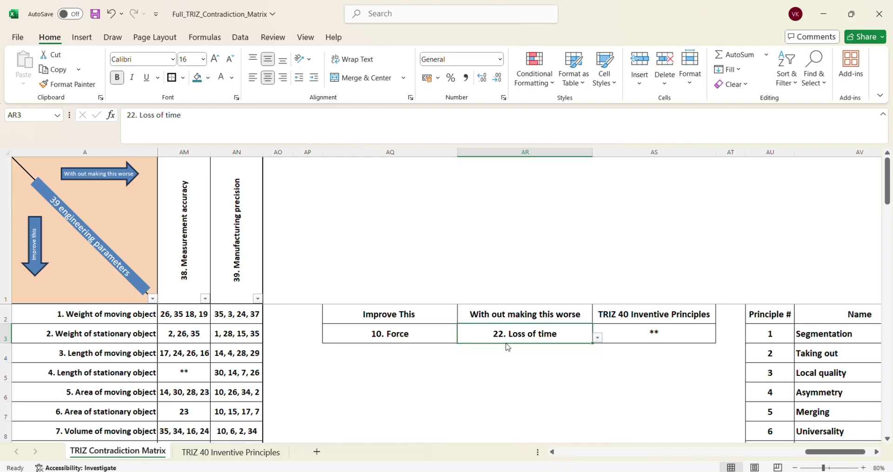
pyautogui.click(603, 339)
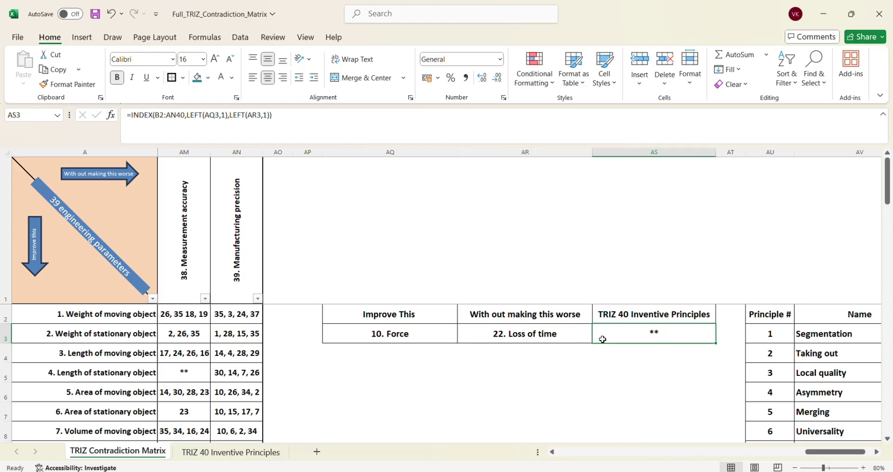
pyautogui.click(585, 340)
pyautogui.moveTo(584, 340); pyautogui.dragTo(596, 339)
pyautogui.click(598, 339)
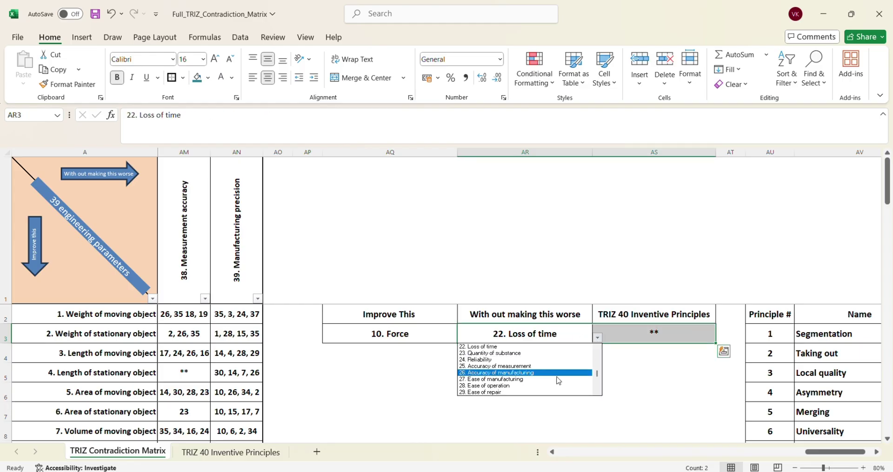
pyautogui.moveTo(598, 377); pyautogui.dragTo(598, 357)
pyautogui.click(526, 354)
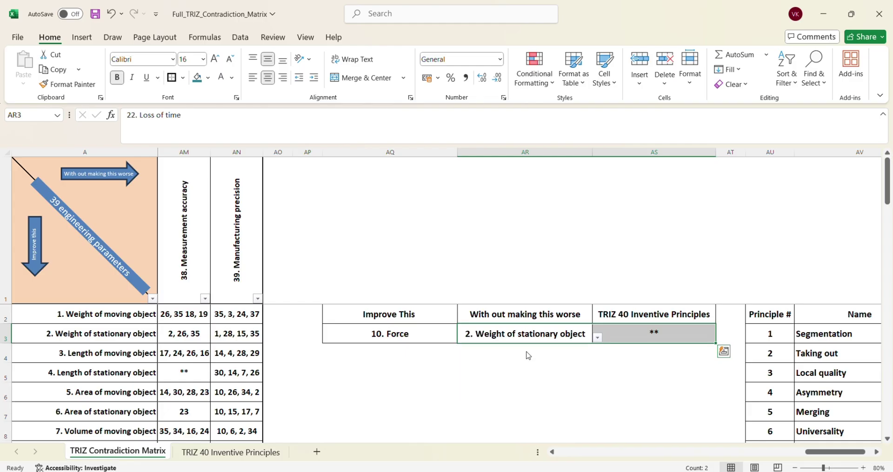
# - Set the lookup table's "Improve This" parameter to 4. Length of stationary object
pyautogui.click(409, 327)
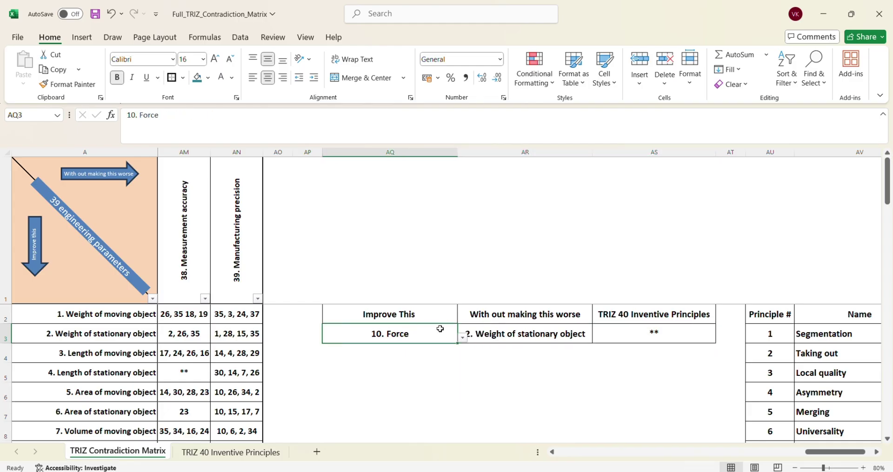
pyautogui.click(463, 339)
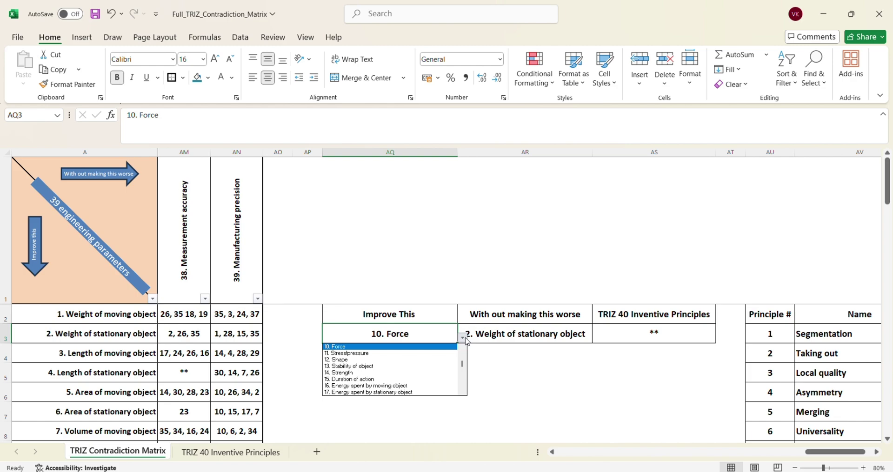
pyautogui.click(402, 348)
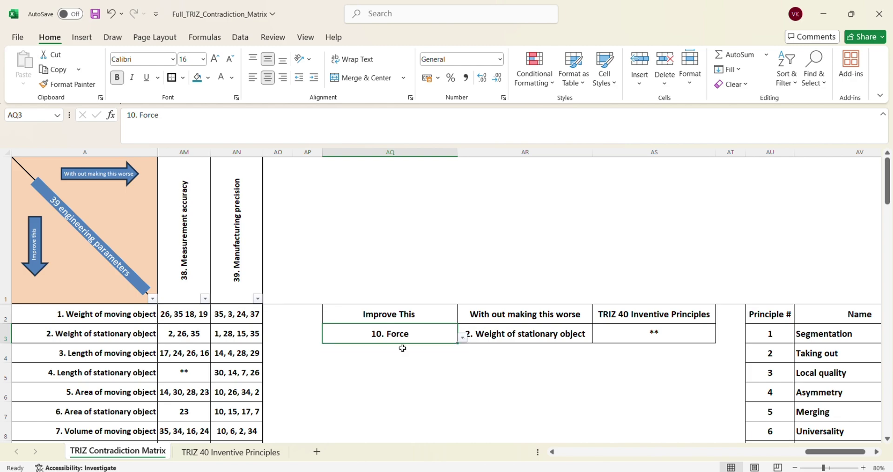
pyautogui.click(462, 339)
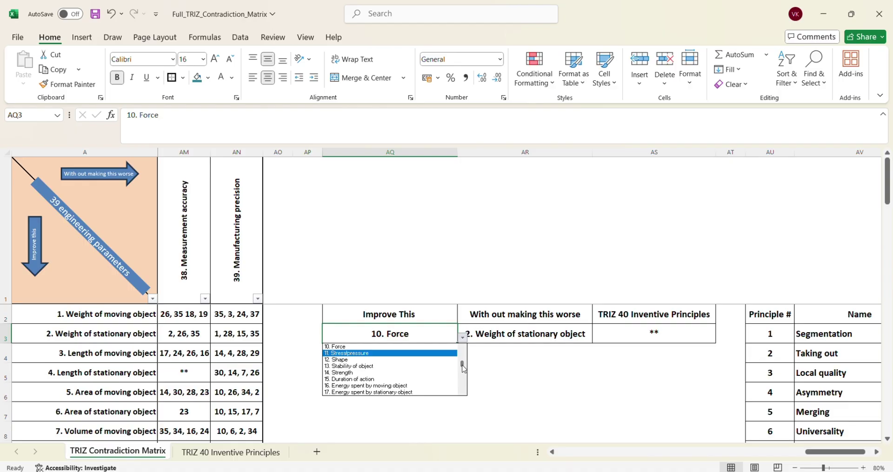
pyautogui.scroll(1, 464, 366)
pyautogui.scroll(3, 462, 363)
pyautogui.click(397, 360)
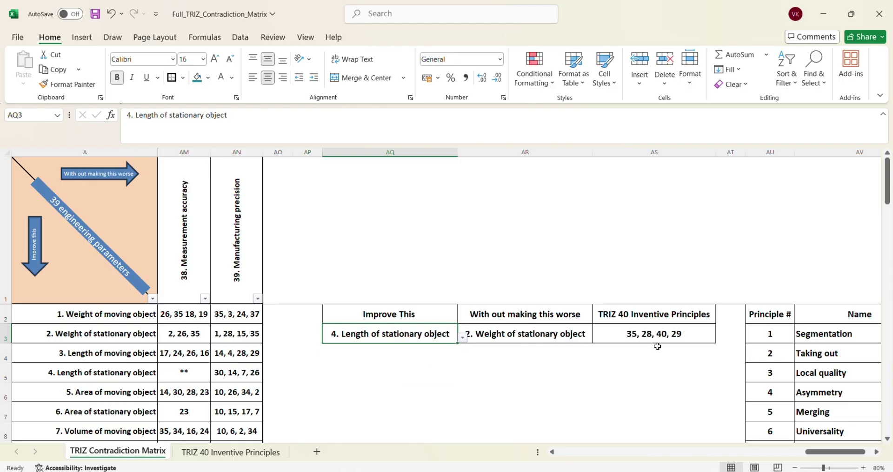
# - Examine the contradiction matrix from the lookup table back through the parameter columns to 11. Stress/pressure
pyautogui.hscroll(-3, 510, 396)
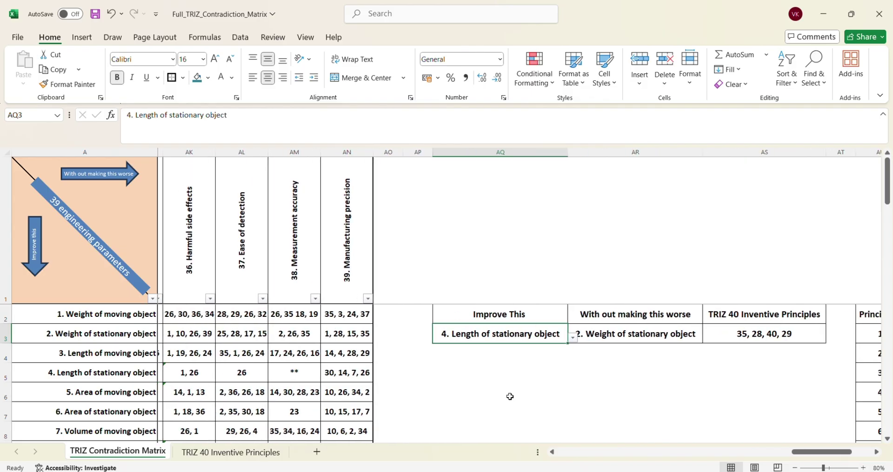
pyautogui.hscroll(-8, 510, 396)
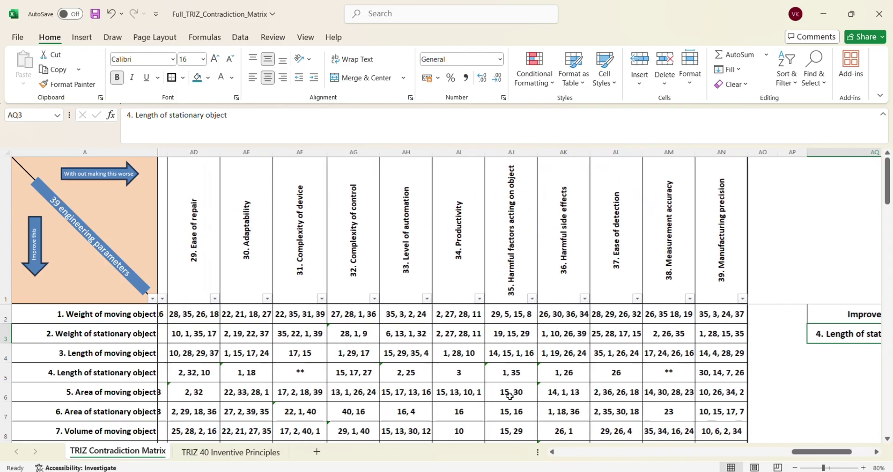
pyautogui.hscroll(10, 510, 397)
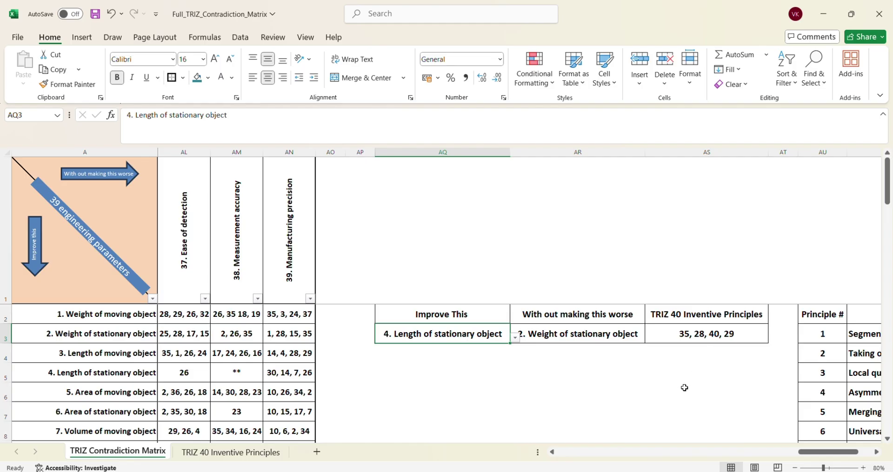
pyautogui.hscroll(-3, 684, 388)
pyautogui.hscroll(-8, 685, 388)
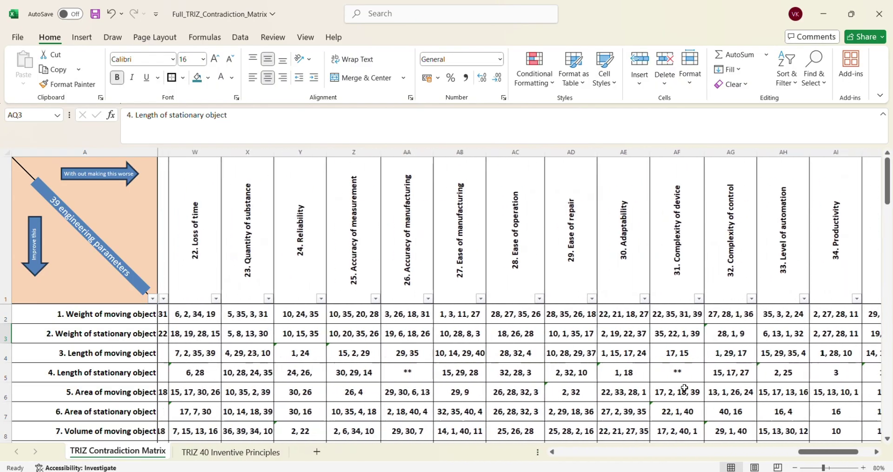
pyautogui.hscroll(-6, 684, 387)
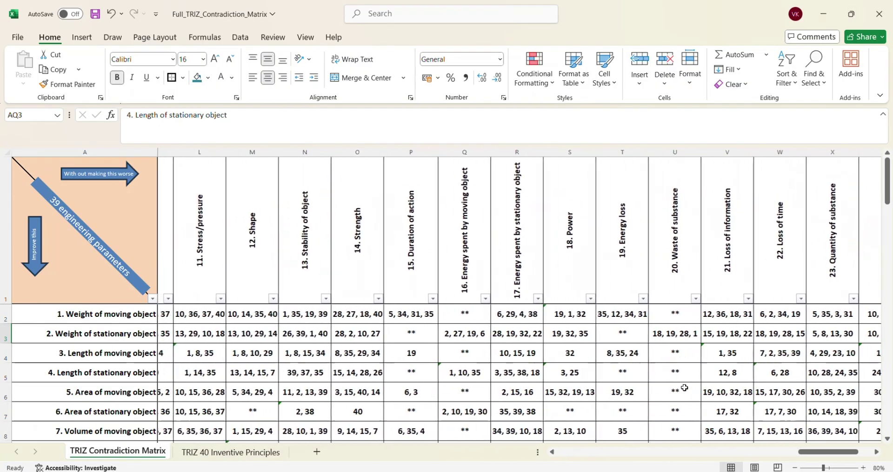